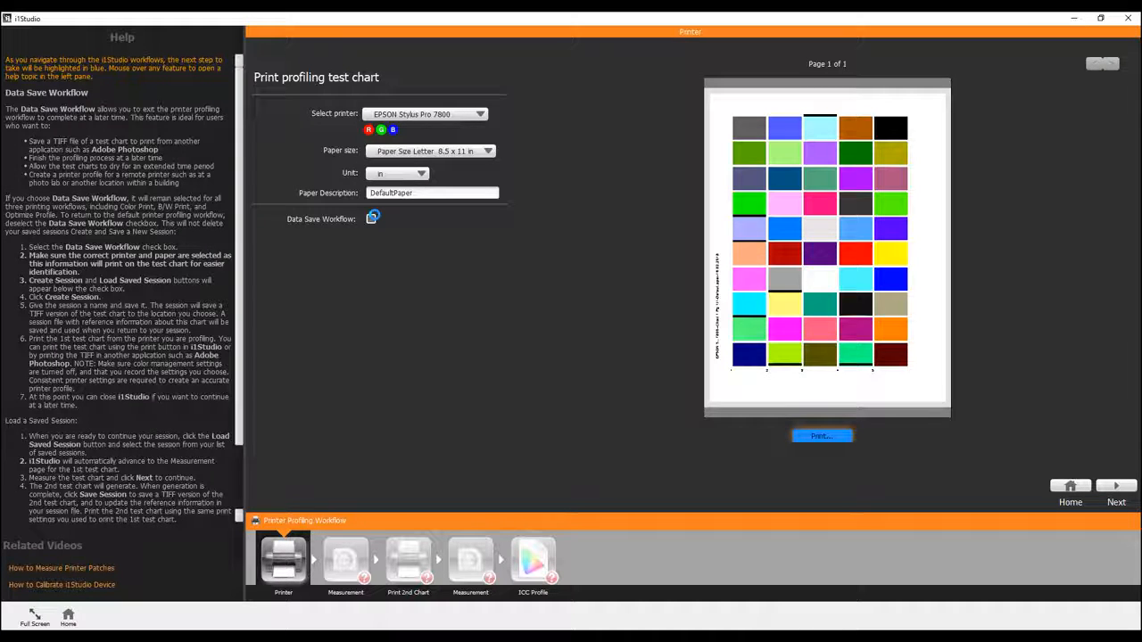
Enable the Data Save Workflow for the printer profiling test chart and collapse the Help pane.
click(371, 218)
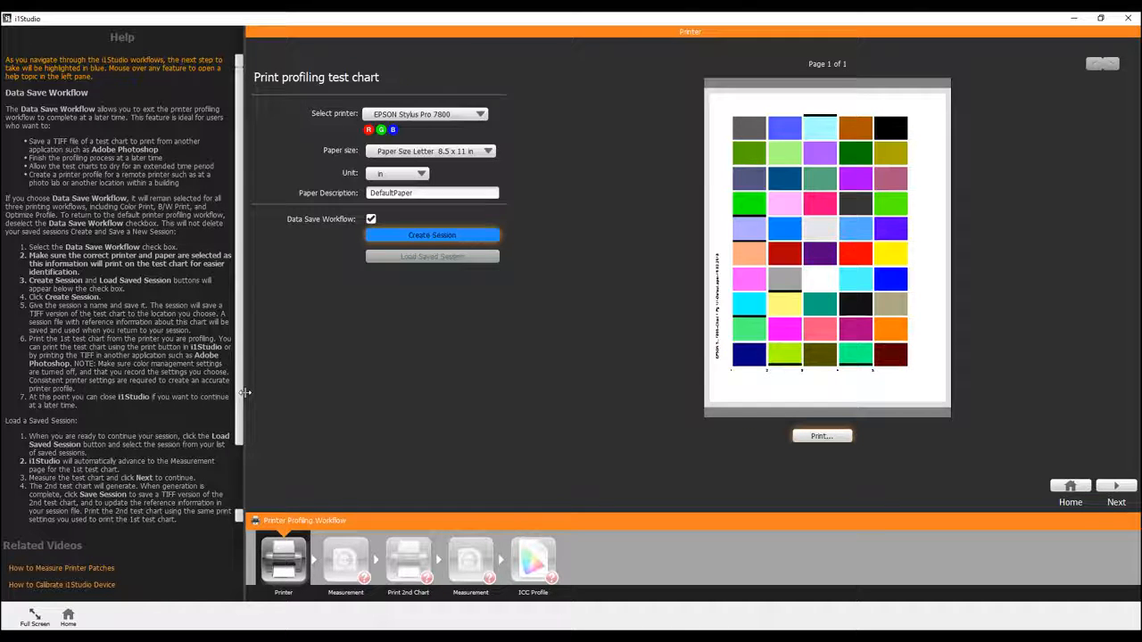
drag(244, 393, 3, 370)
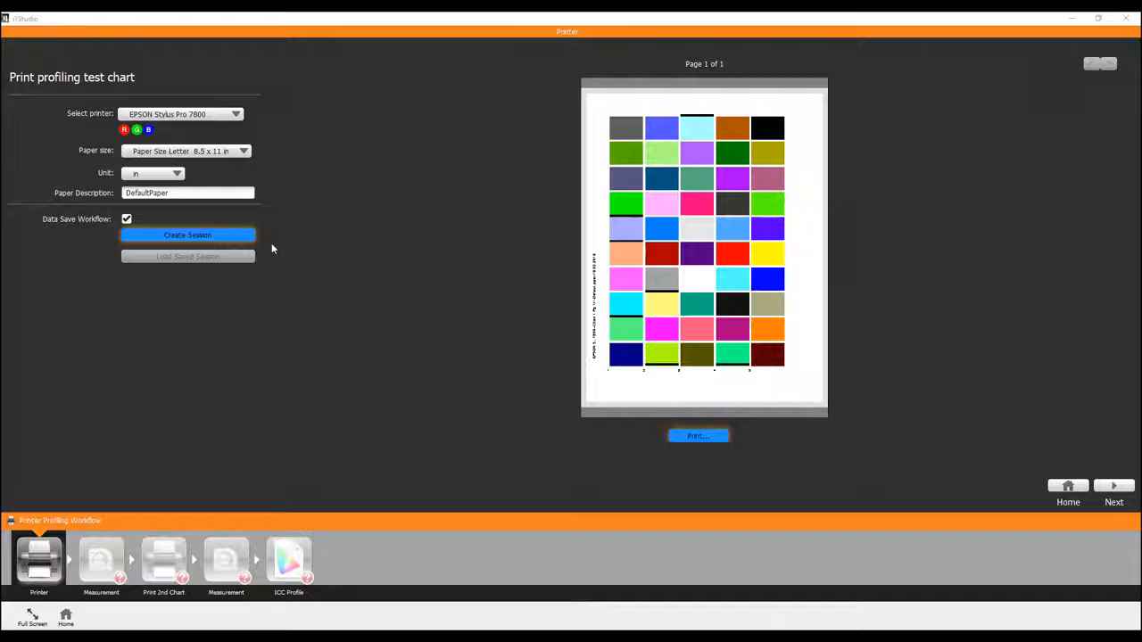
Set the paper description of the profiling test chart to Luster.
click(173, 196)
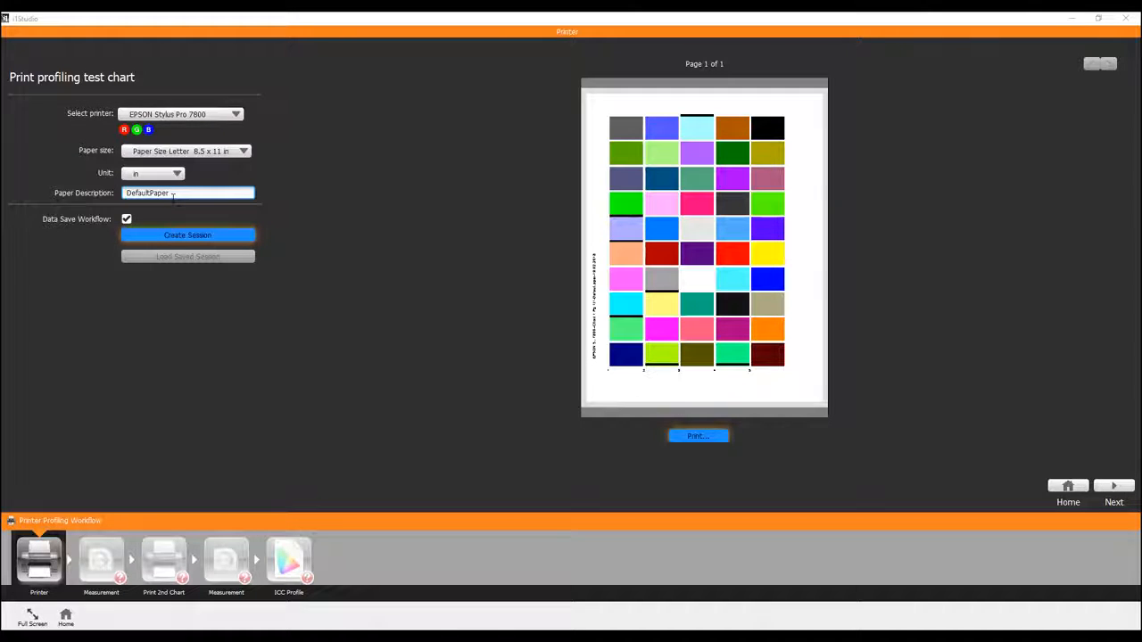
click(175, 234)
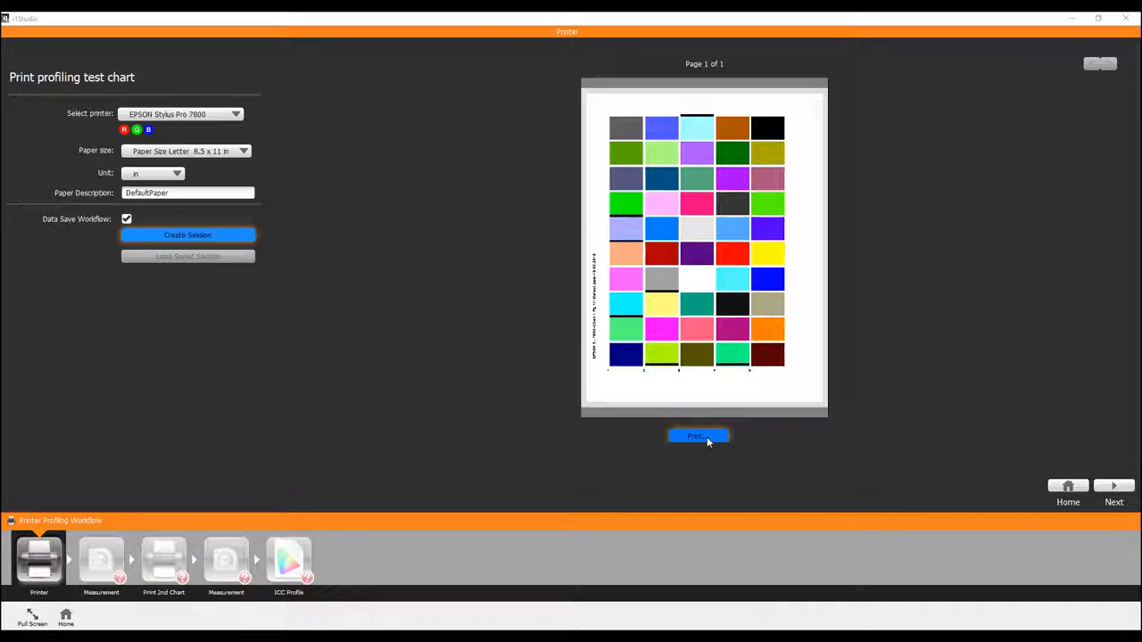
click(157, 234)
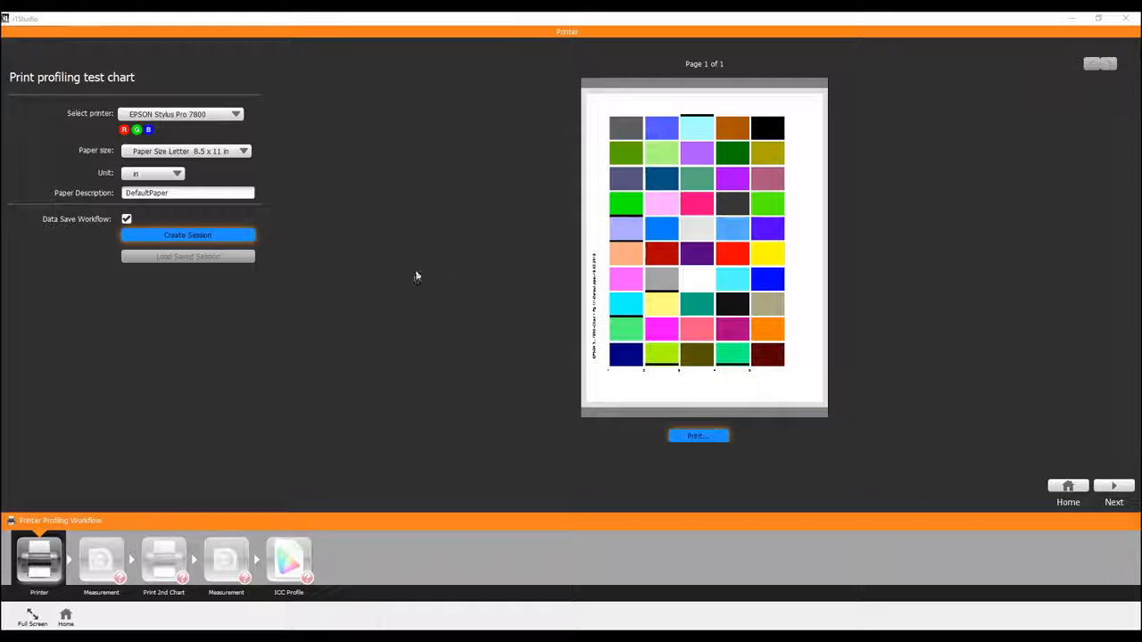
click(177, 192)
double_click(178, 193)
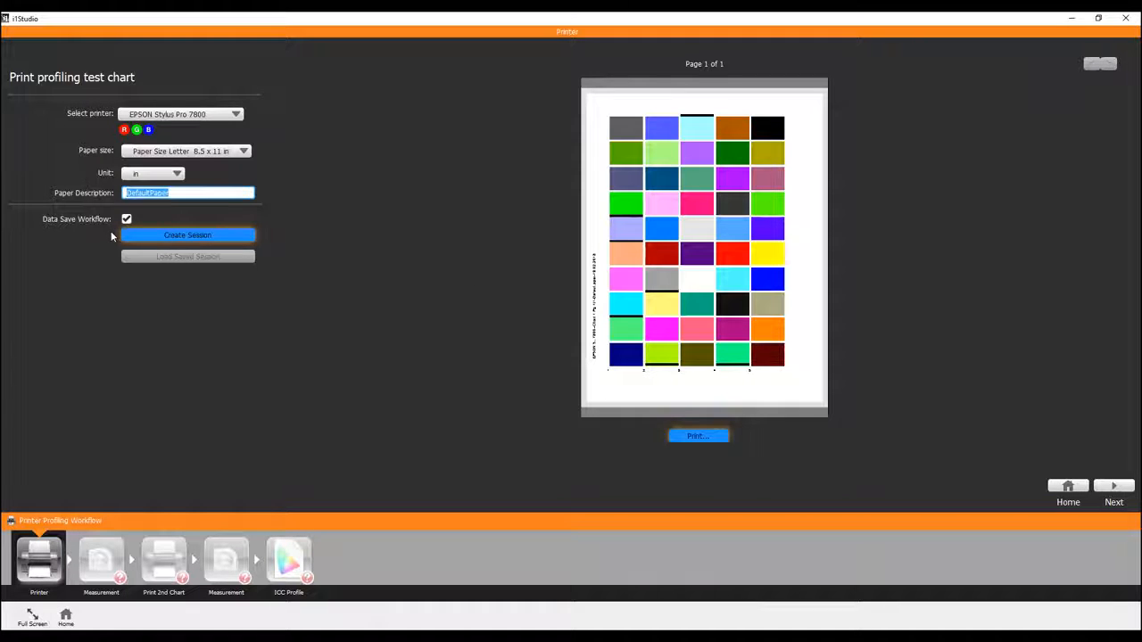
text(Luster)
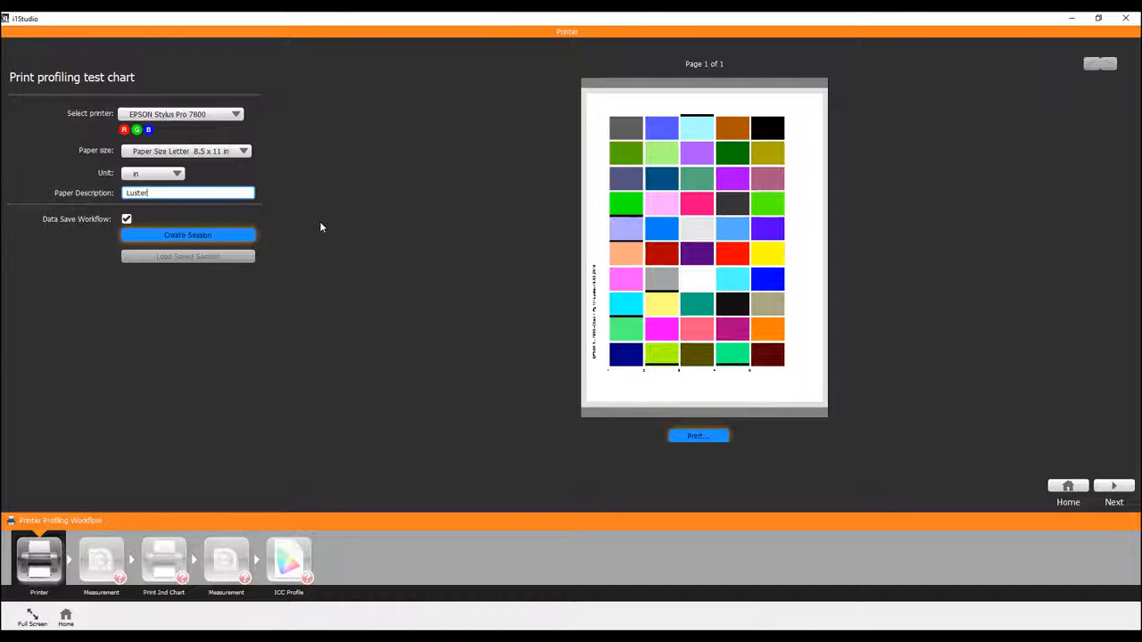
Create a session saved as "Epson 7800 Luster 2072018" in TIFF format in the desktop folder i1Studio Test Charts.
click(179, 234)
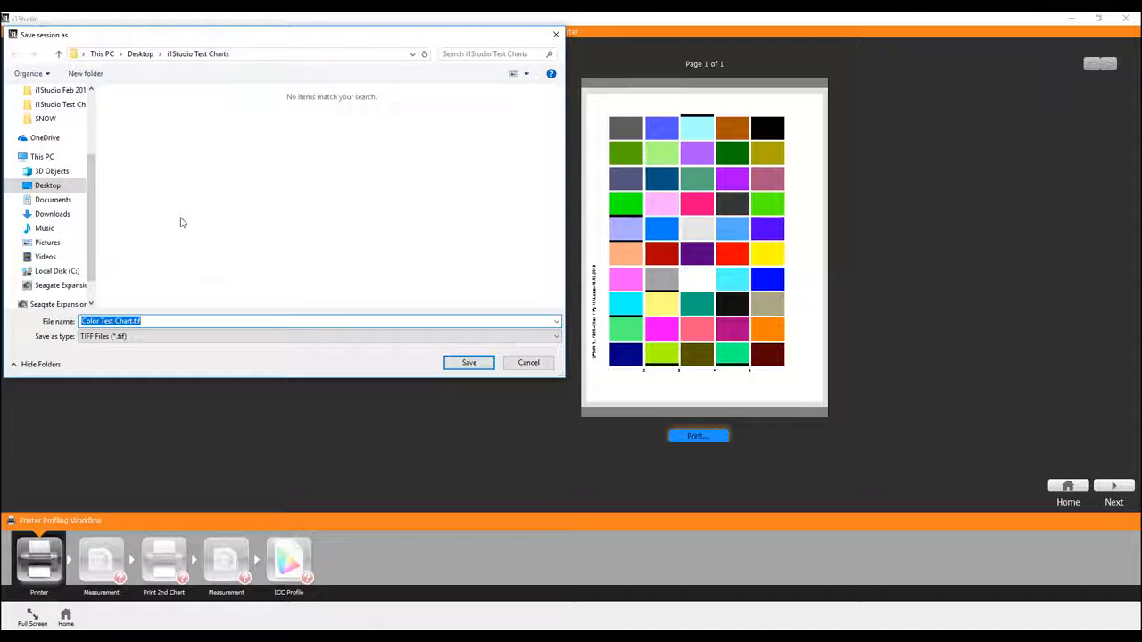
click(140, 55)
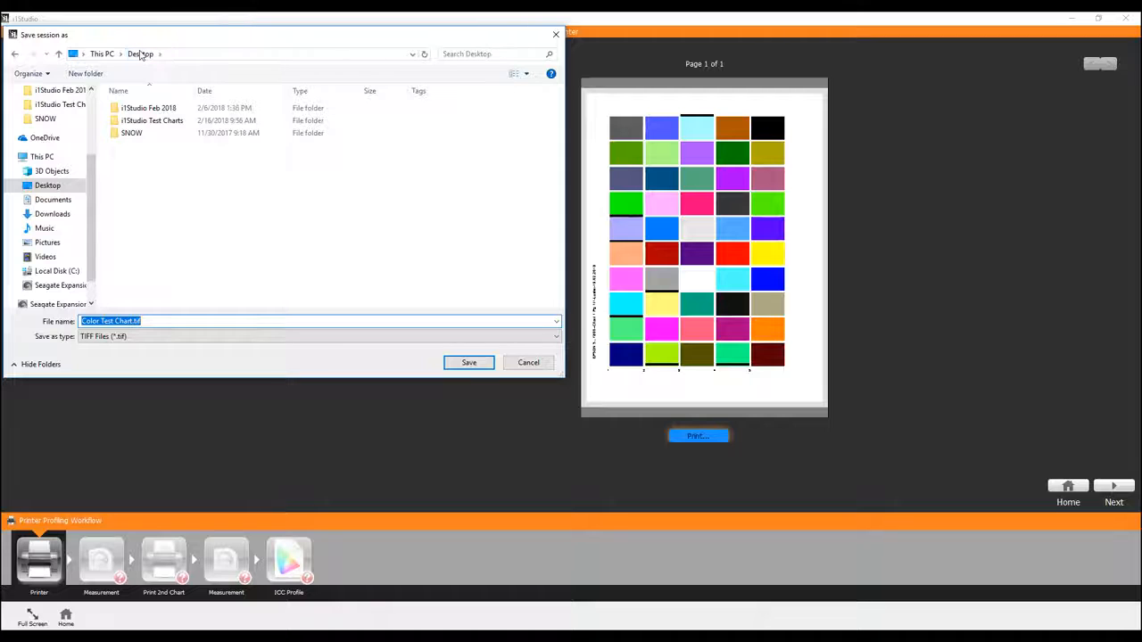
click(134, 121)
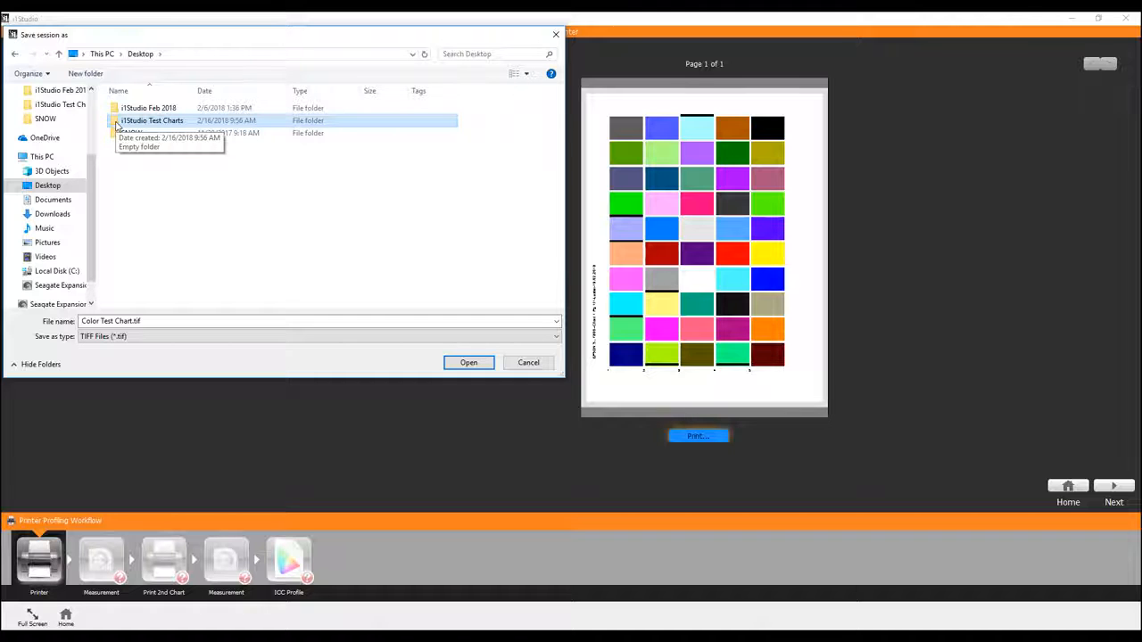
double_click(116, 123)
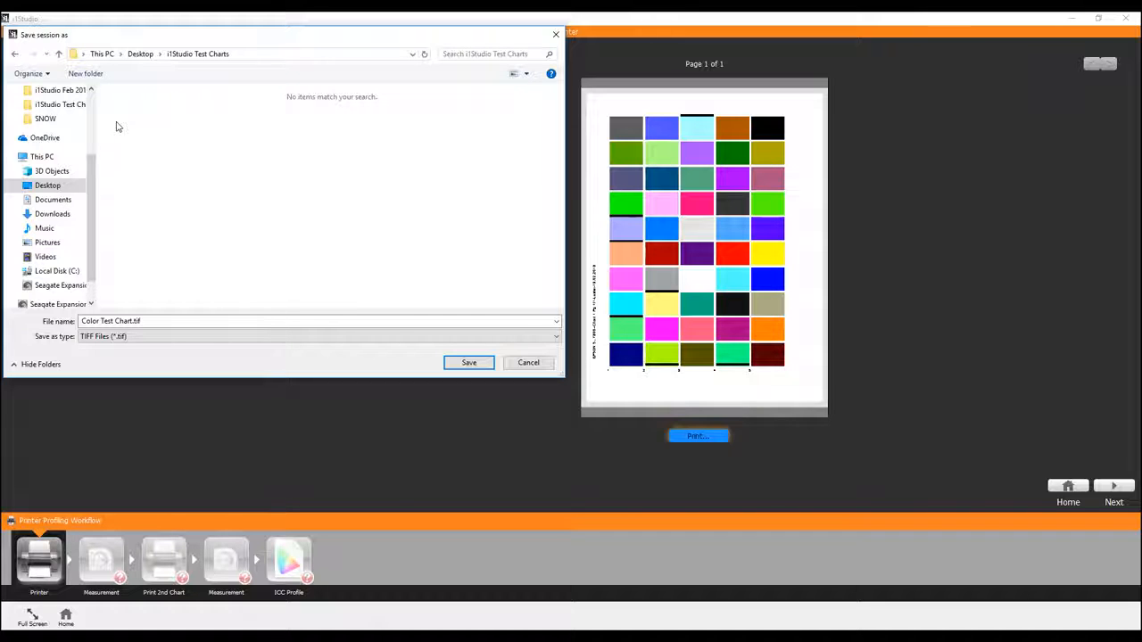
click(170, 320)
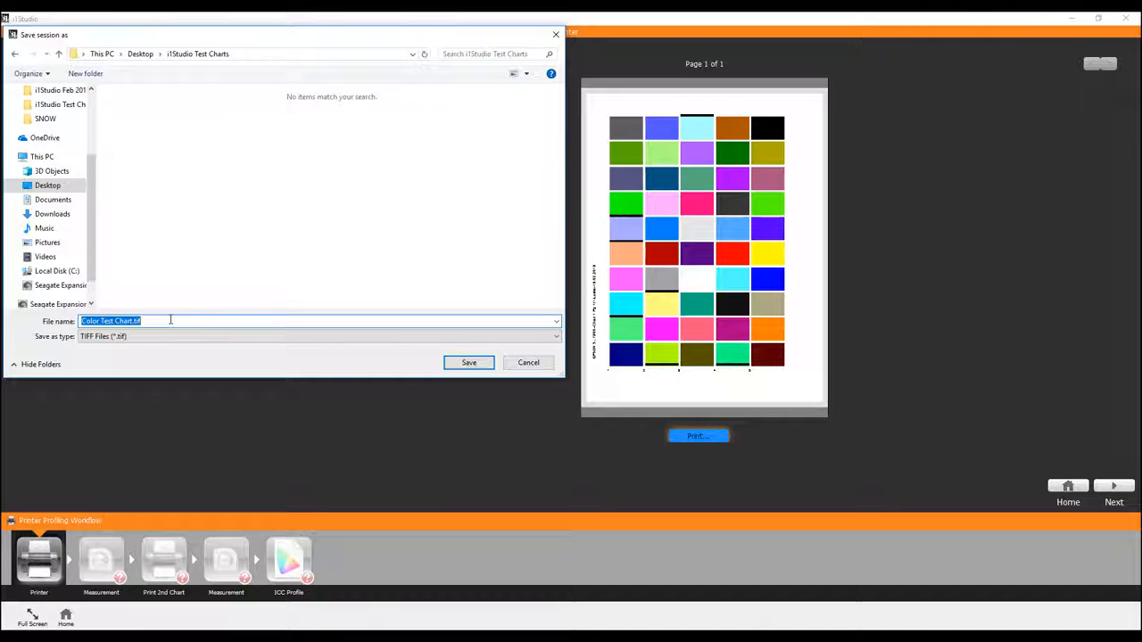
text(Epson 7800 Luster 2072018)
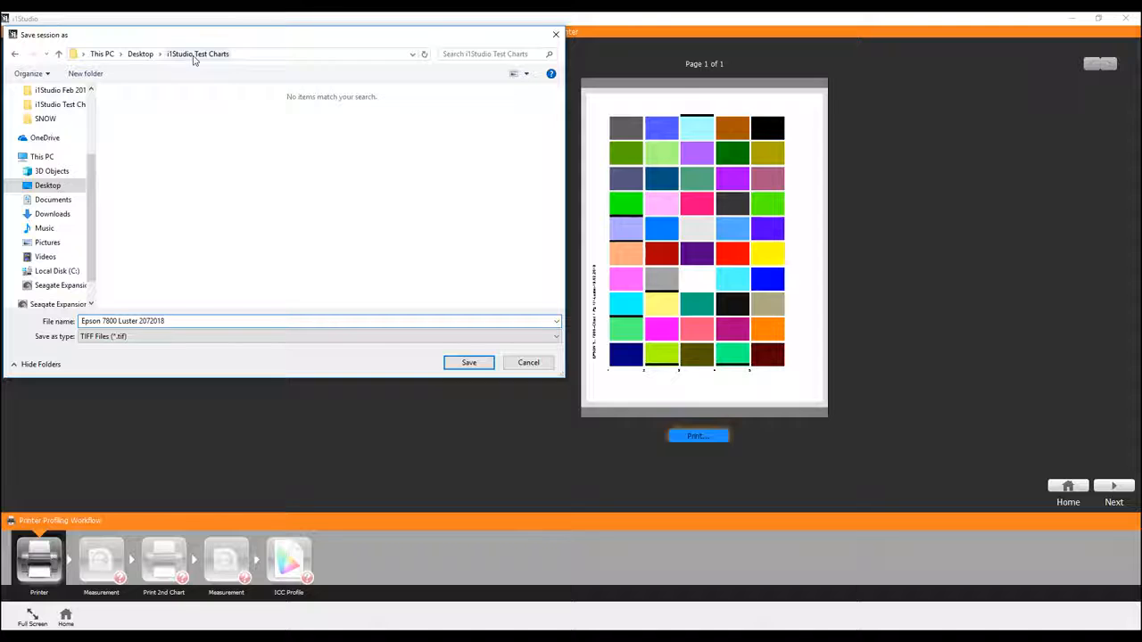
click(467, 361)
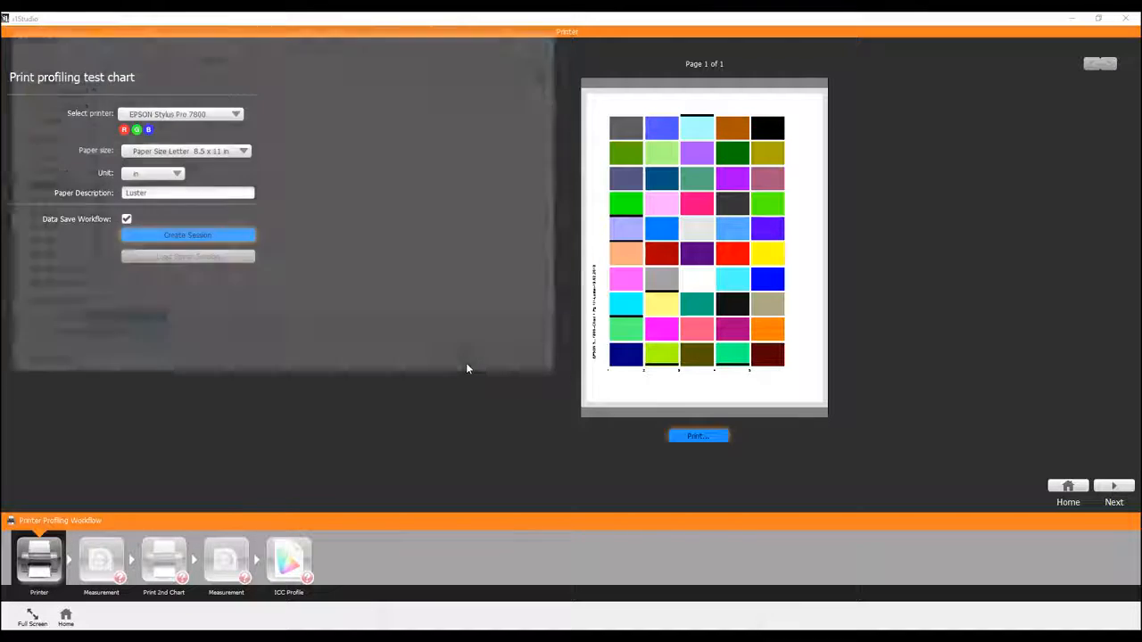
click(619, 363)
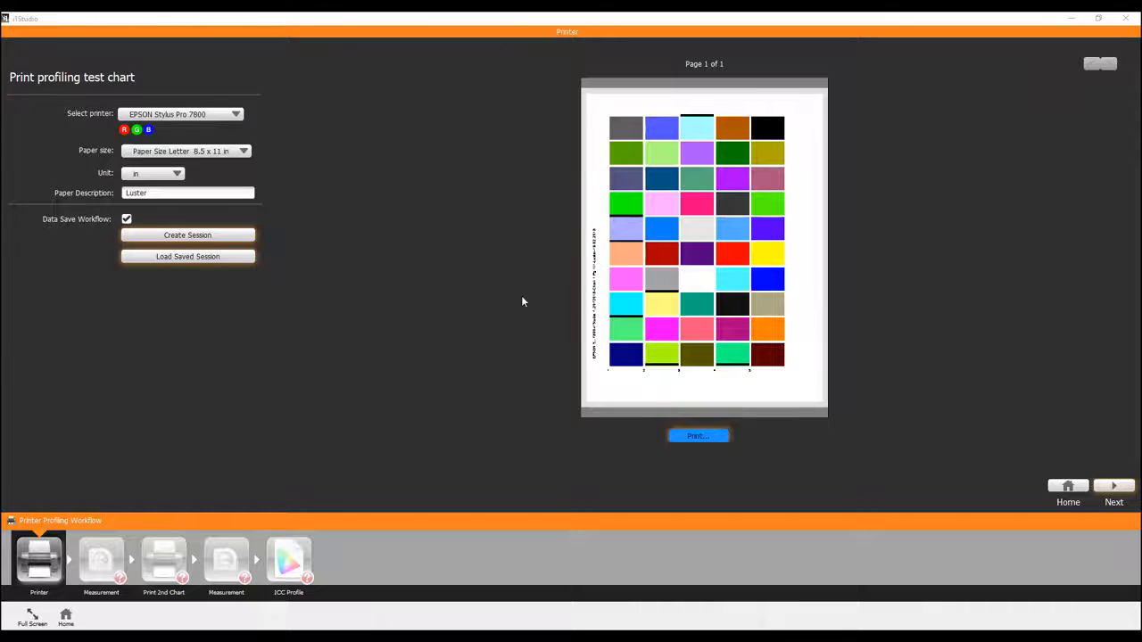
Review the available printer choices for the test chart, including the remote RGB and CMYK printers.
click(174, 195)
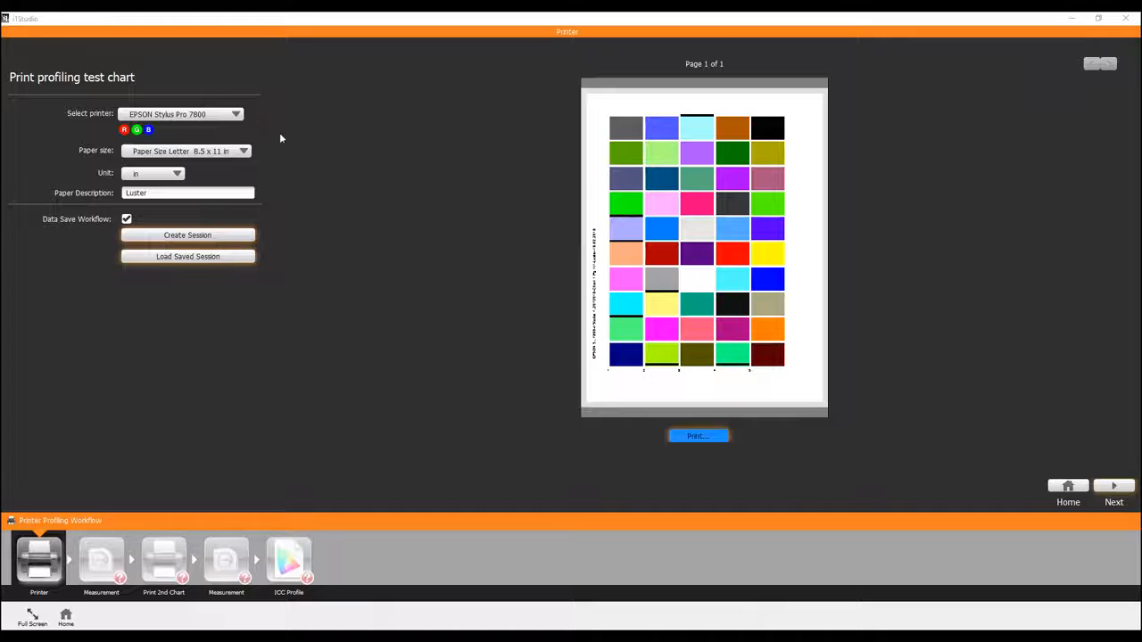
click(207, 116)
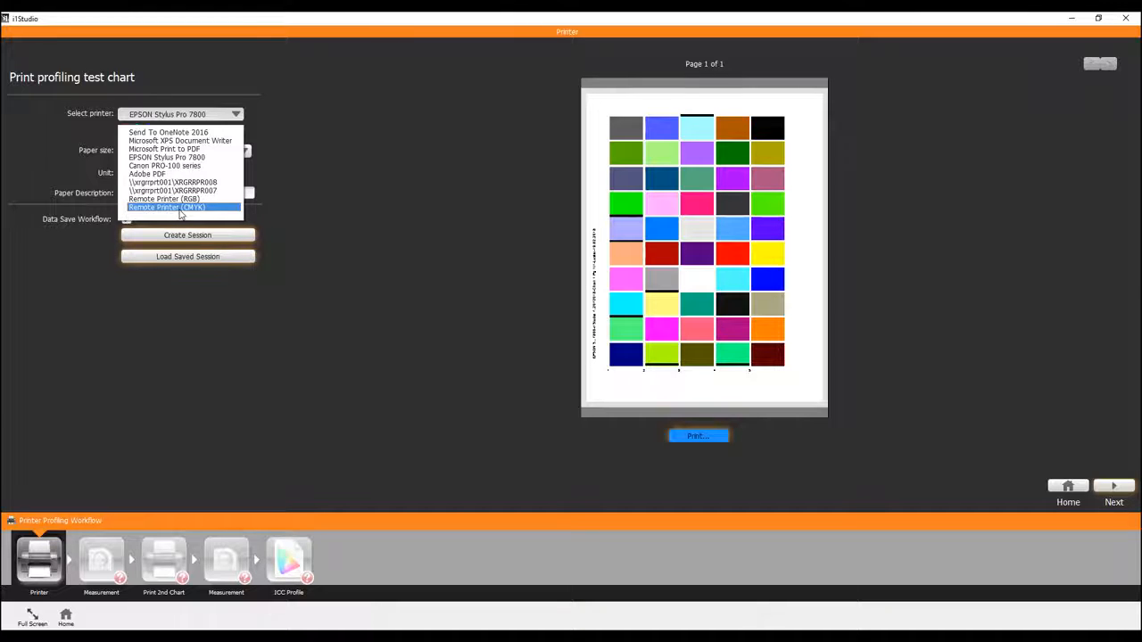
click(333, 285)
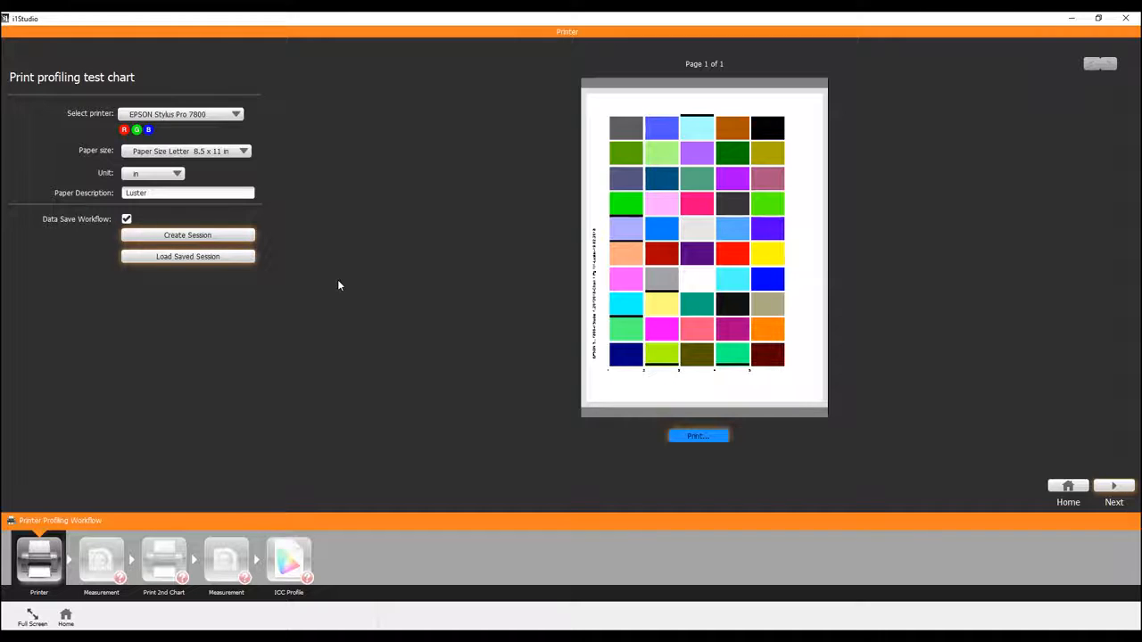
click(696, 437)
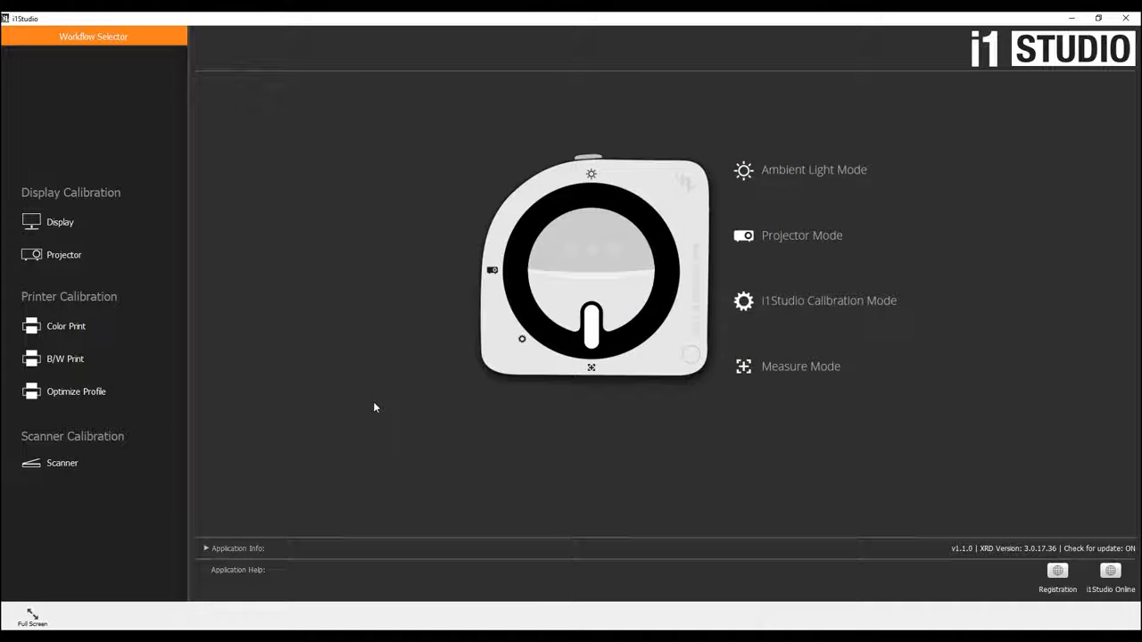
Reopen the Color Print workflow, collapse the Help pane and load the saved session "Epson 7800 Luster 2072018".
click(67, 330)
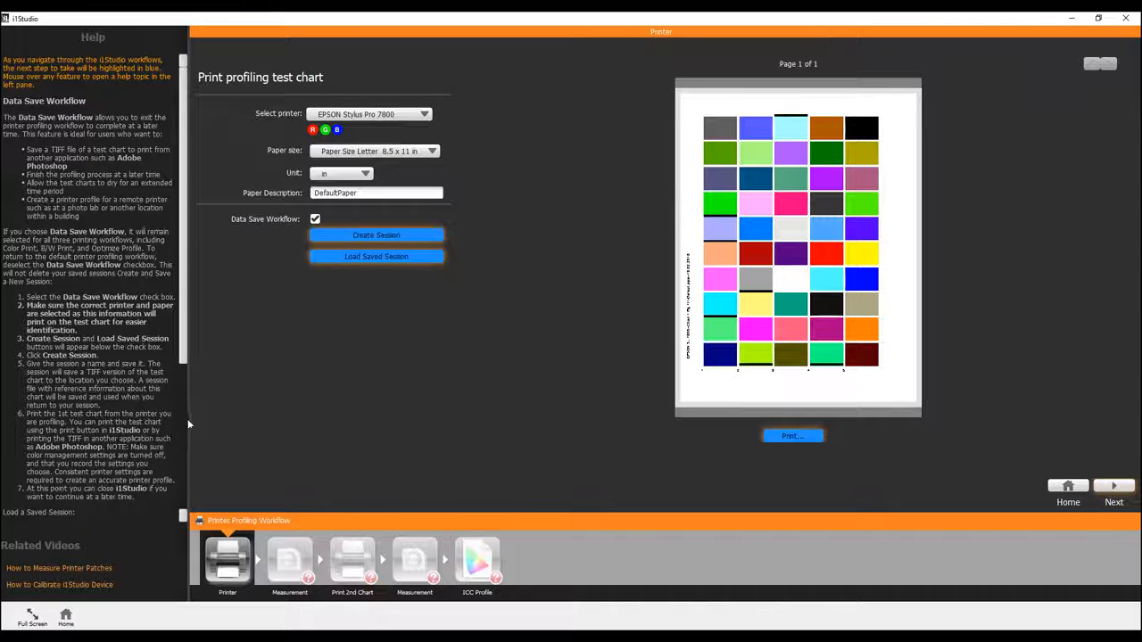
drag(188, 418, 2, 404)
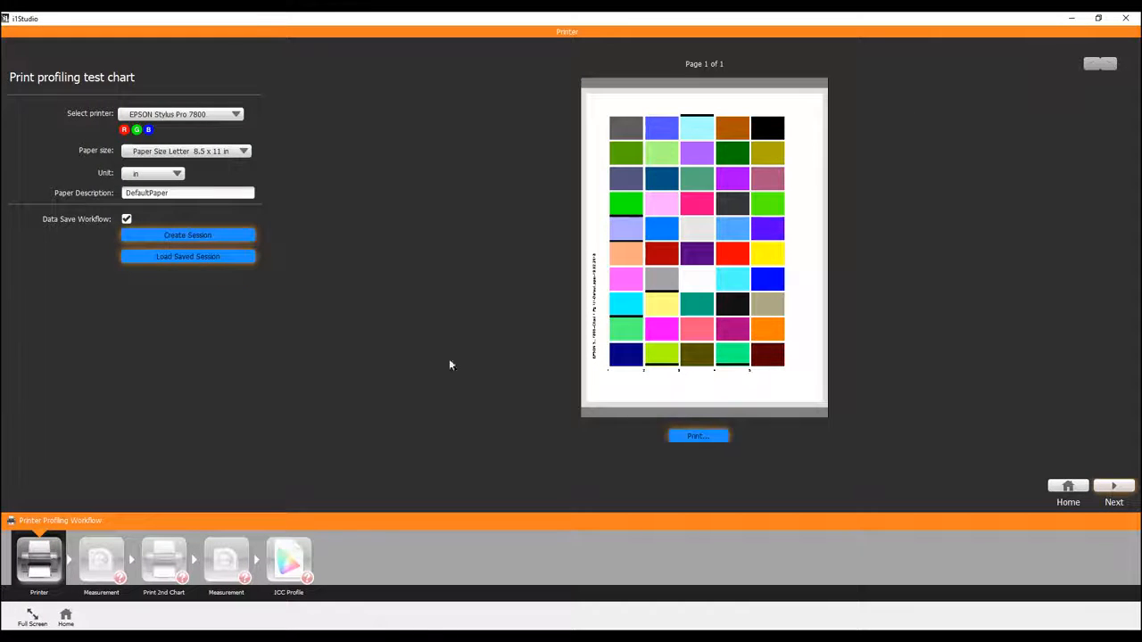
click(173, 256)
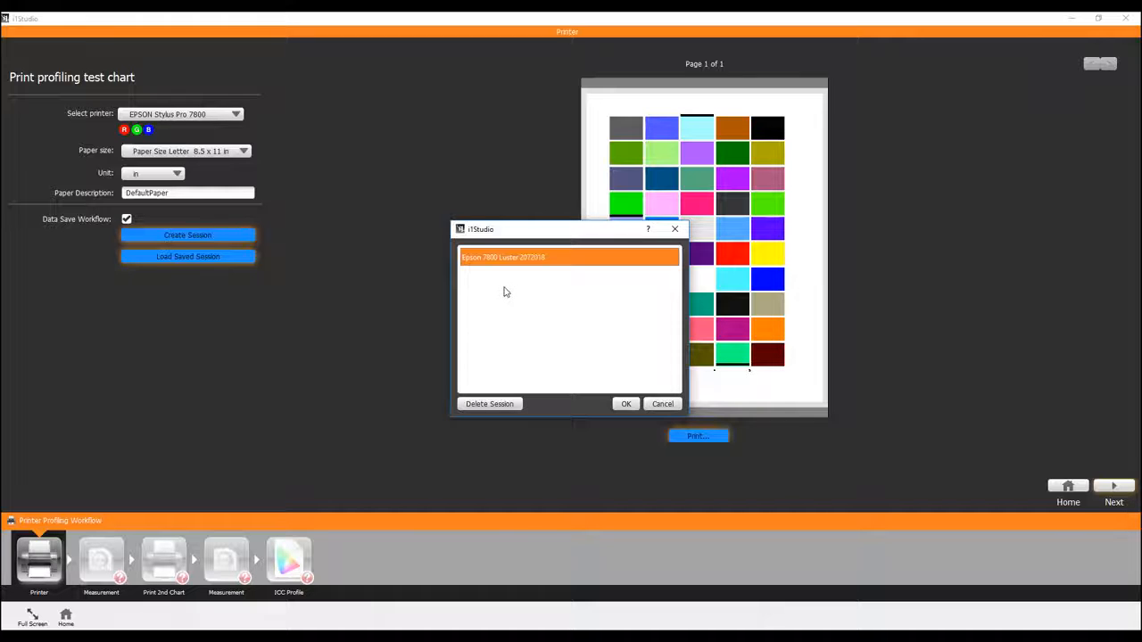
click(624, 404)
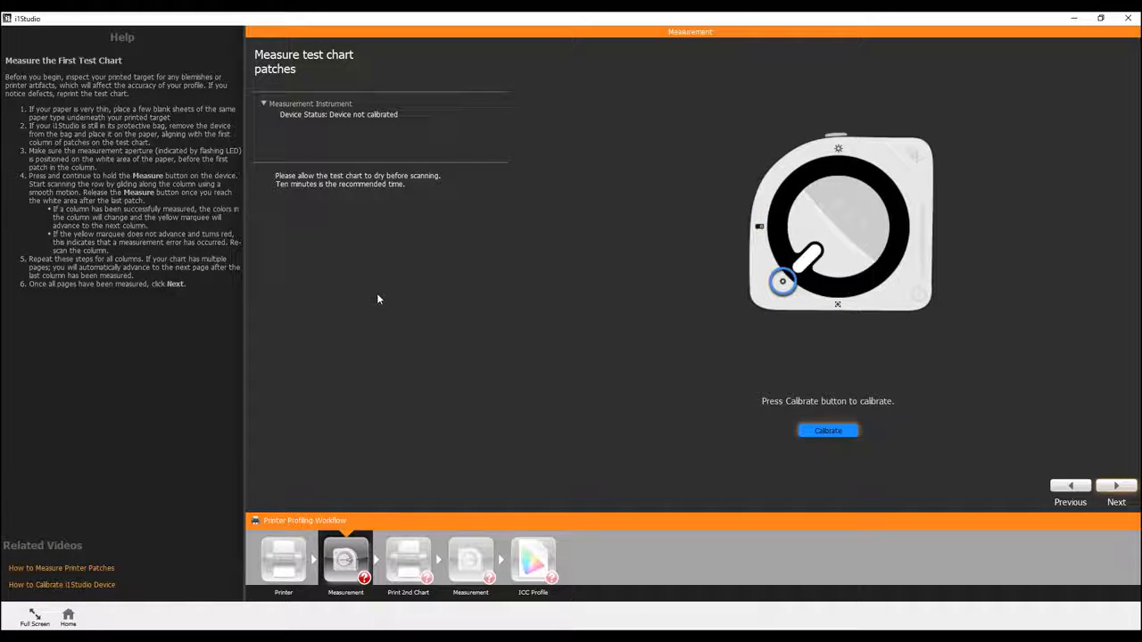
Calibrate the device, measure the first test chart and continue to the second profiling chart.
key(Return)
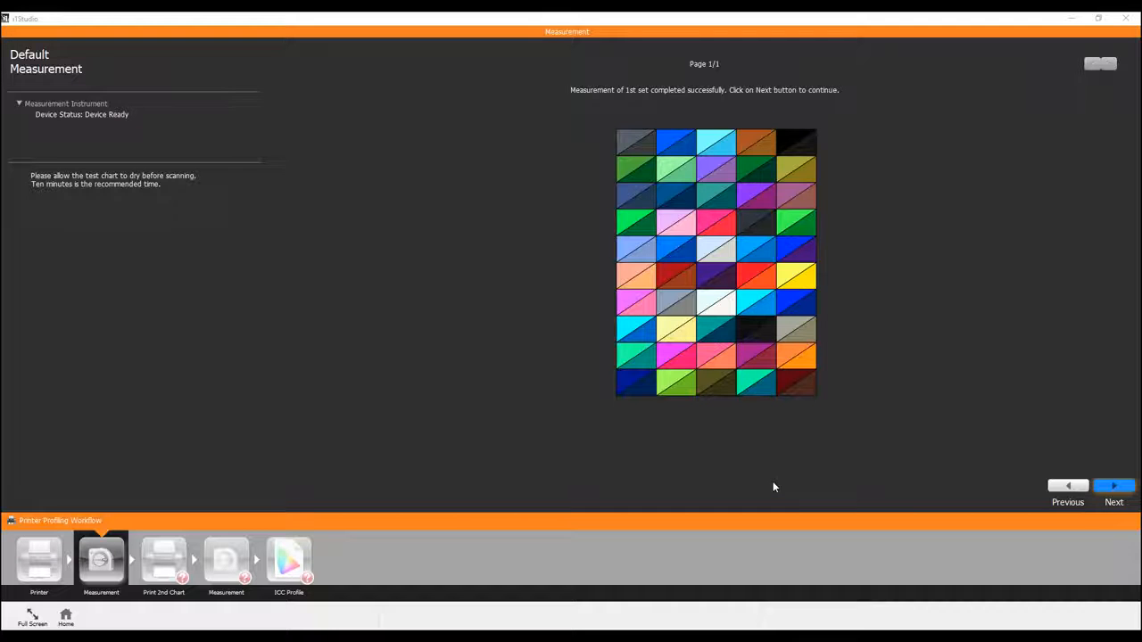
click(1115, 487)
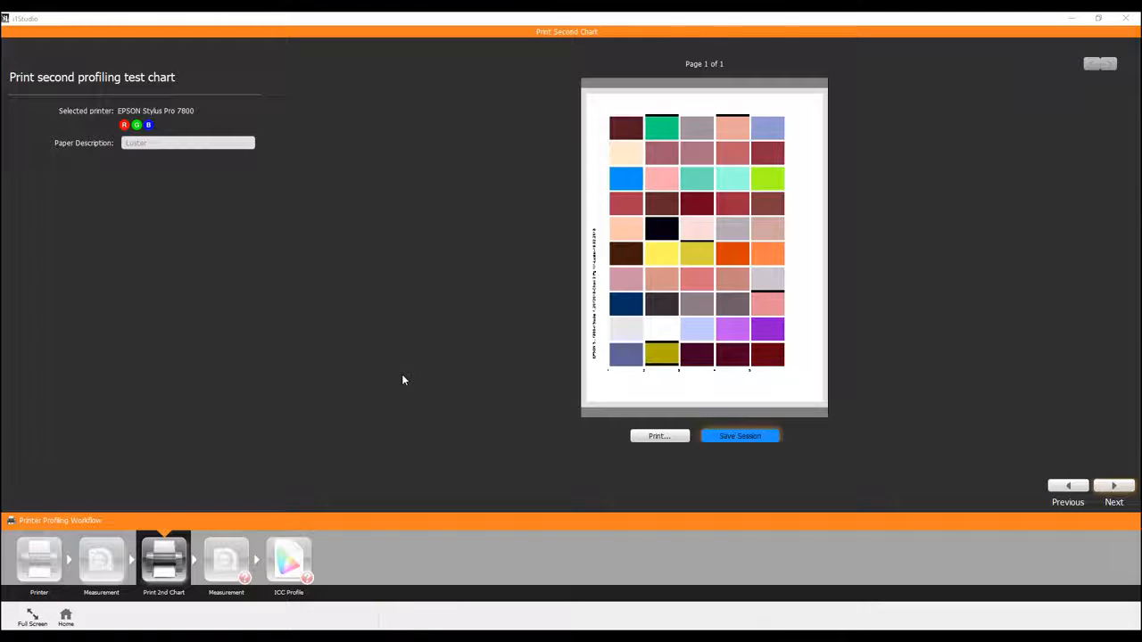
Save the session with the second profiling test chart.
click(718, 438)
click(727, 435)
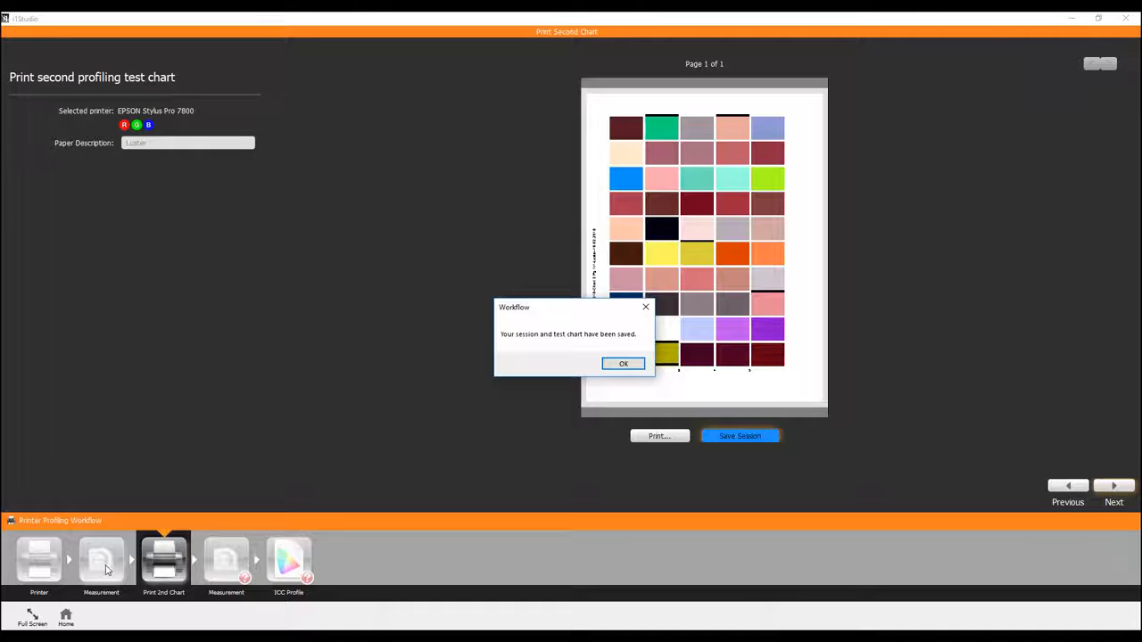
click(623, 365)
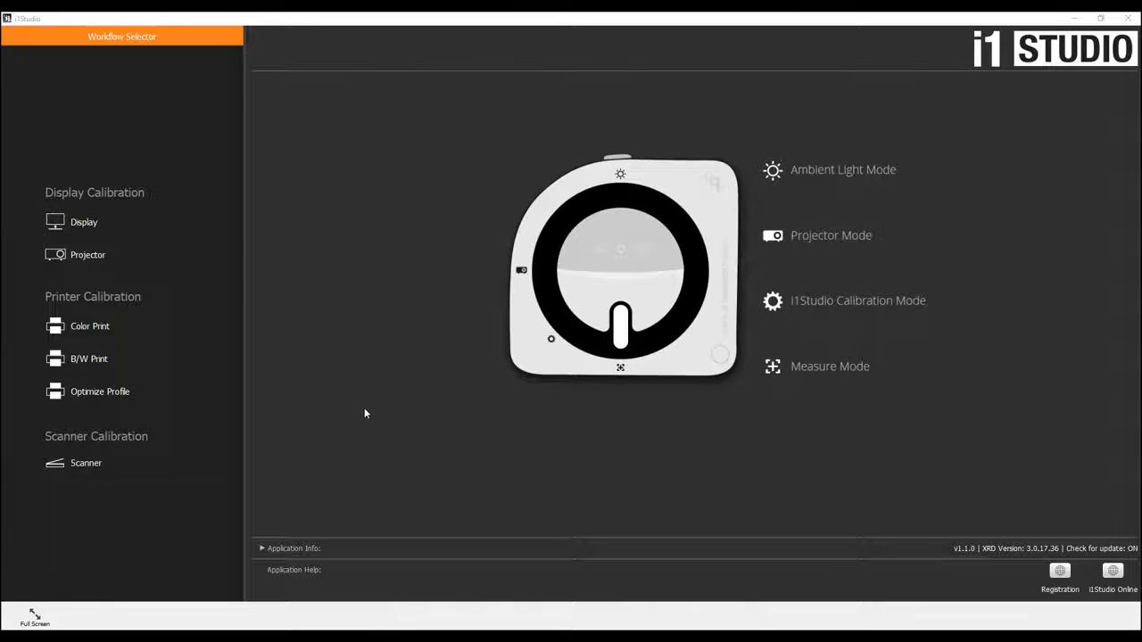
Reopen the Color Print workflow and load the saved session "Epson7800 Luster 272018".
click(86, 327)
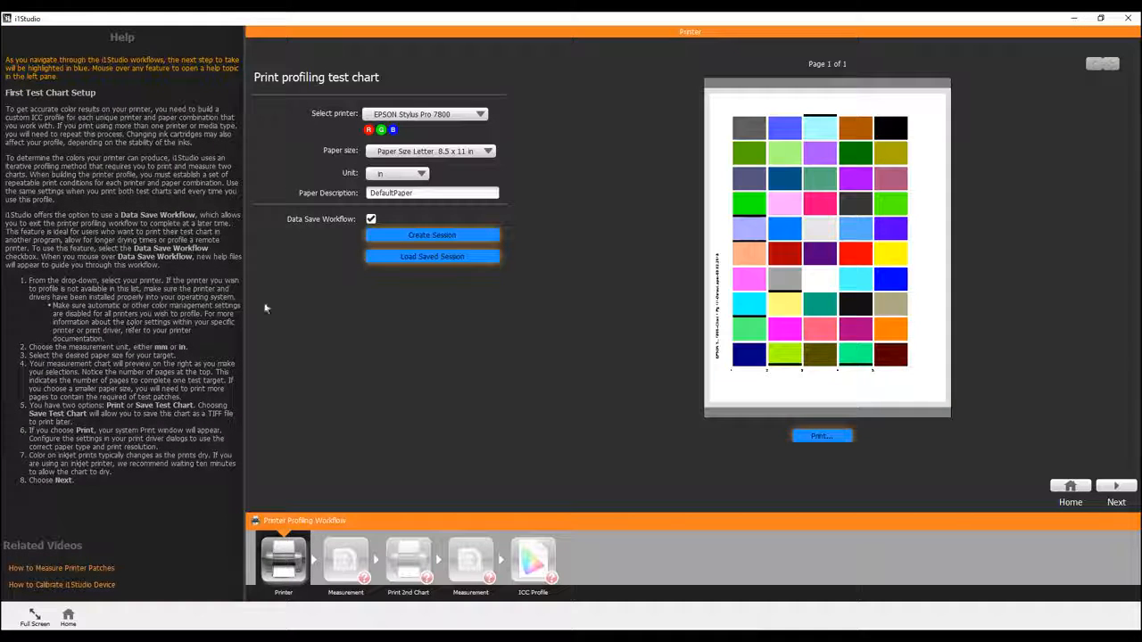
mouse_move(298, 227)
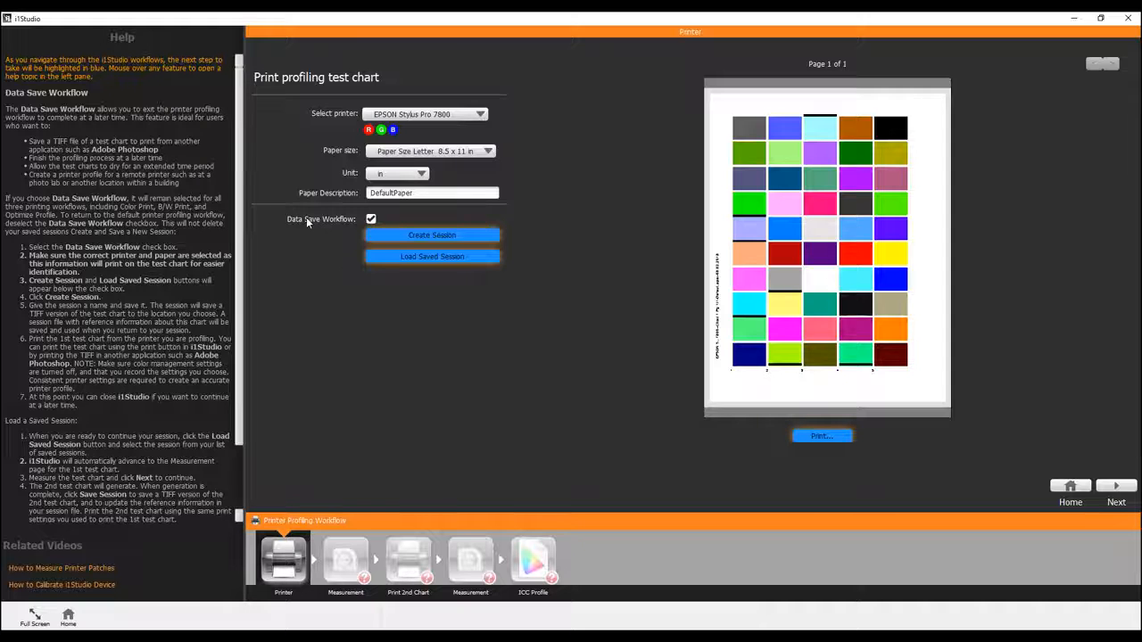
click(423, 255)
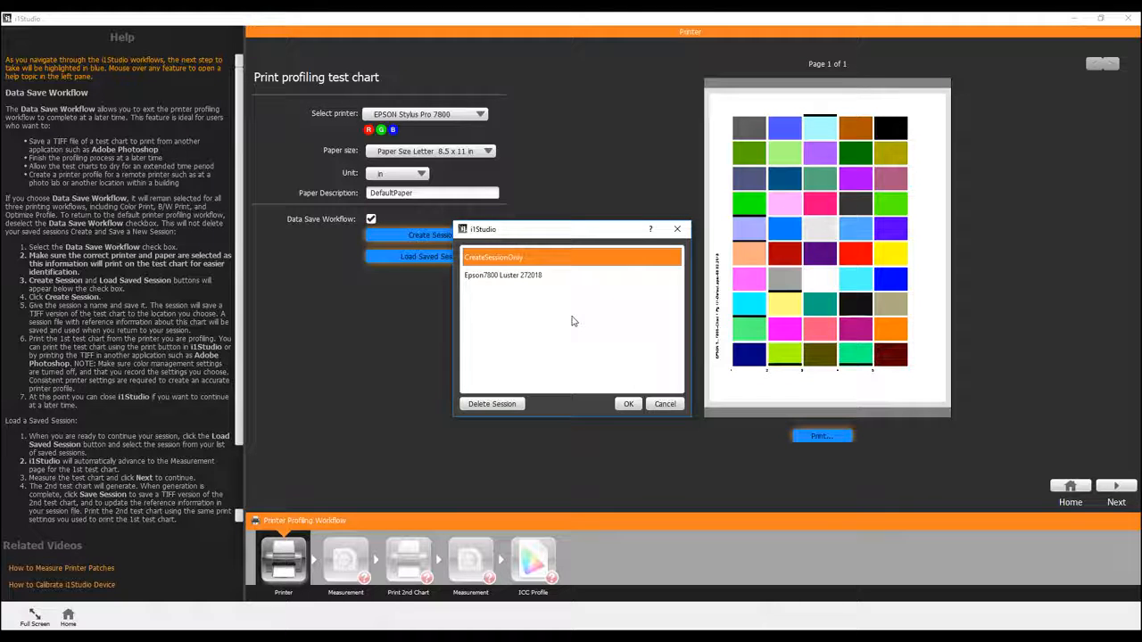
click(502, 278)
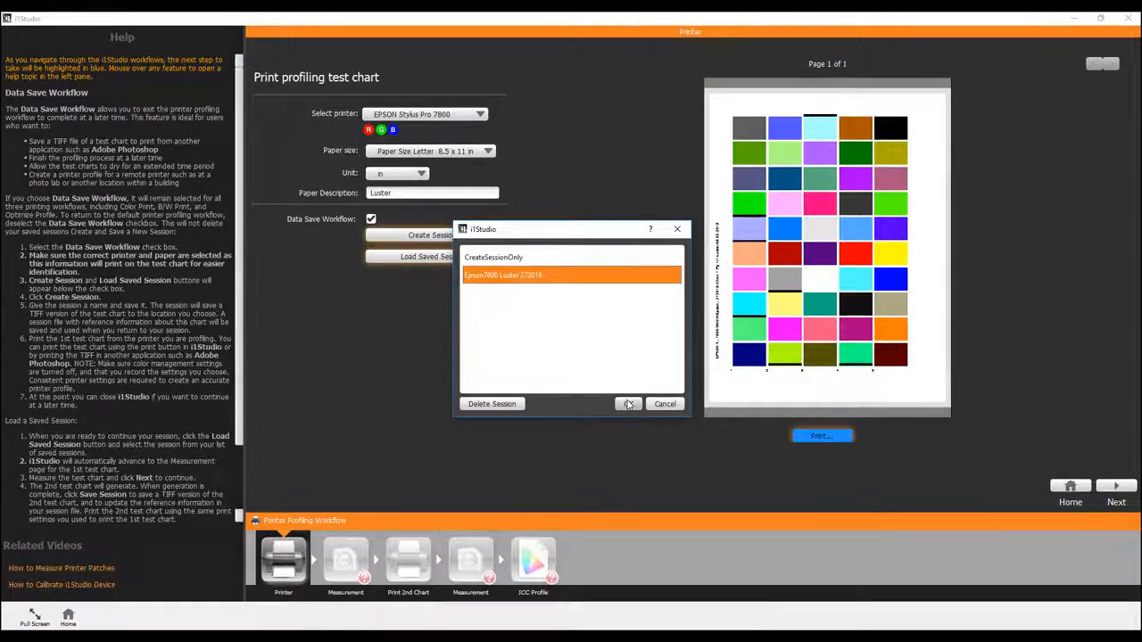
click(628, 404)
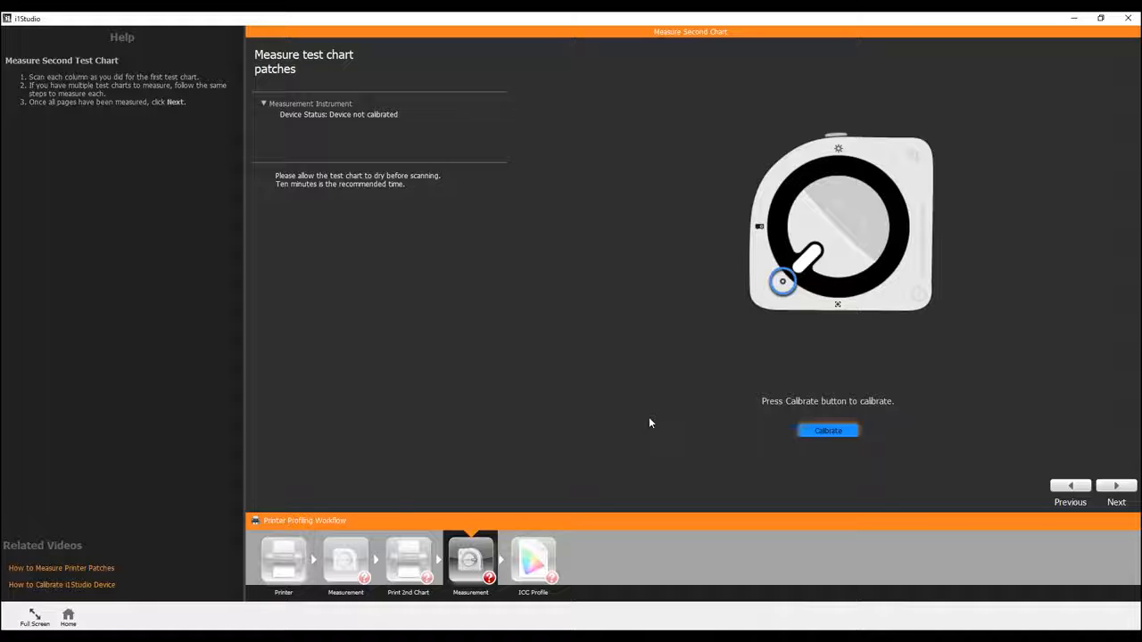
Calibrate the device, advance past the first chart and the second chart's print page, and measure the second test chart.
key(Return)
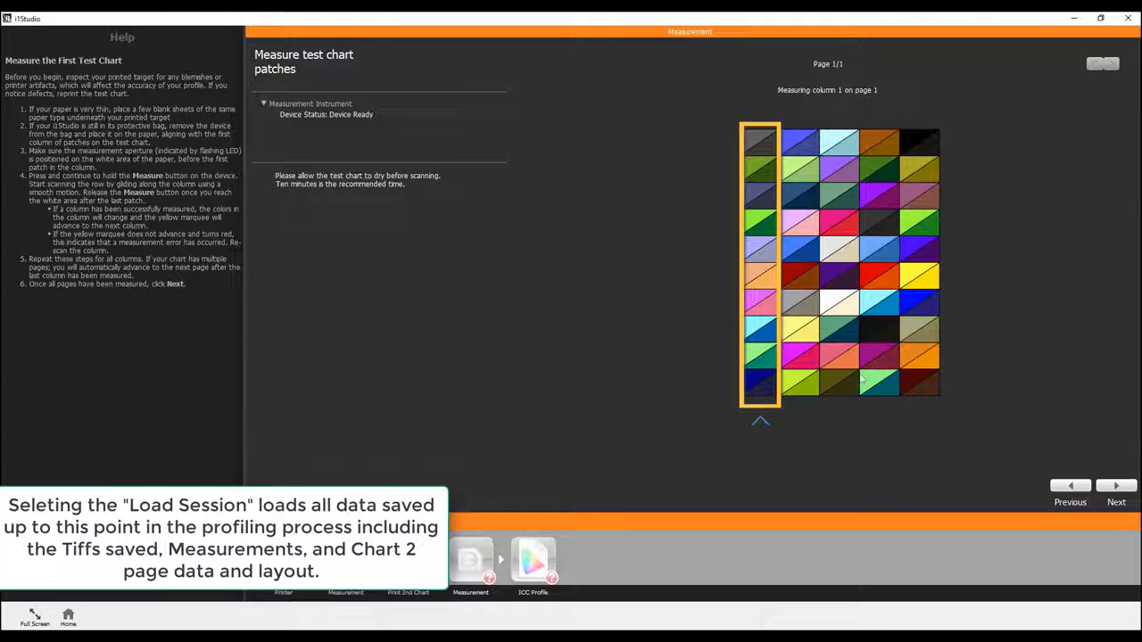
click(1117, 486)
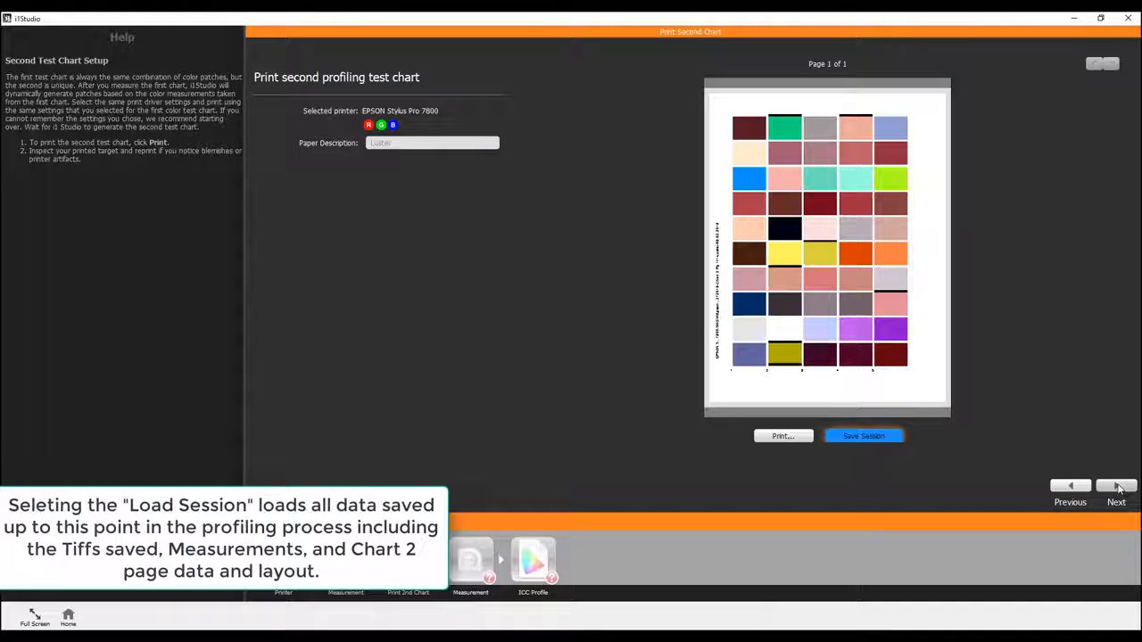
click(1117, 487)
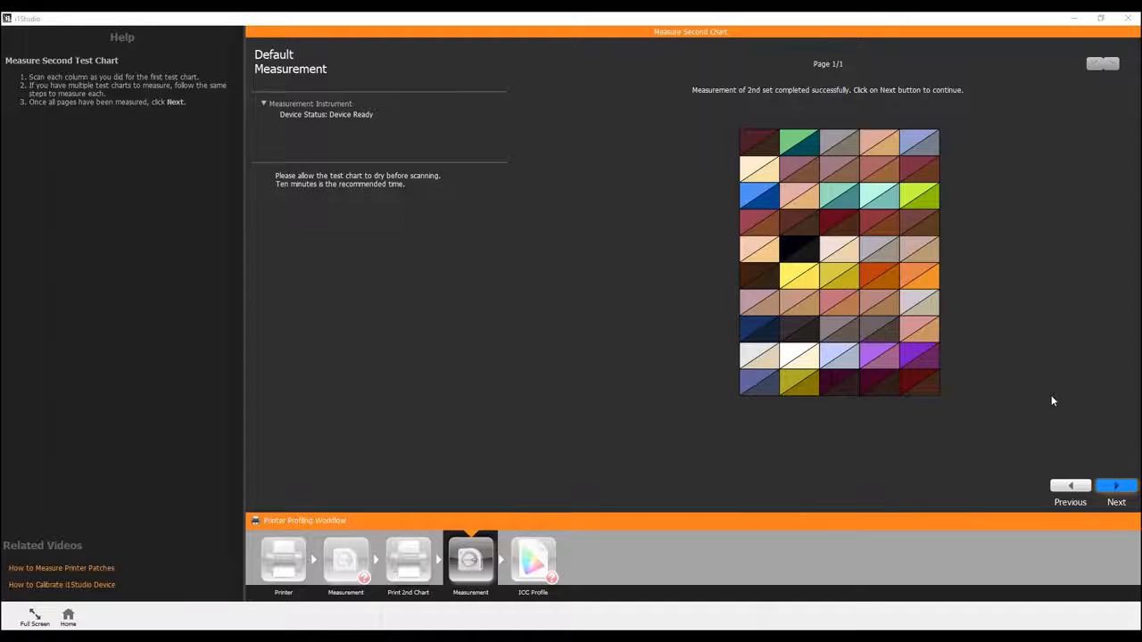
Continue to the ICC profile page and examine the printer, paper, date-time and extension parts of the proposed profile file name.
click(1113, 488)
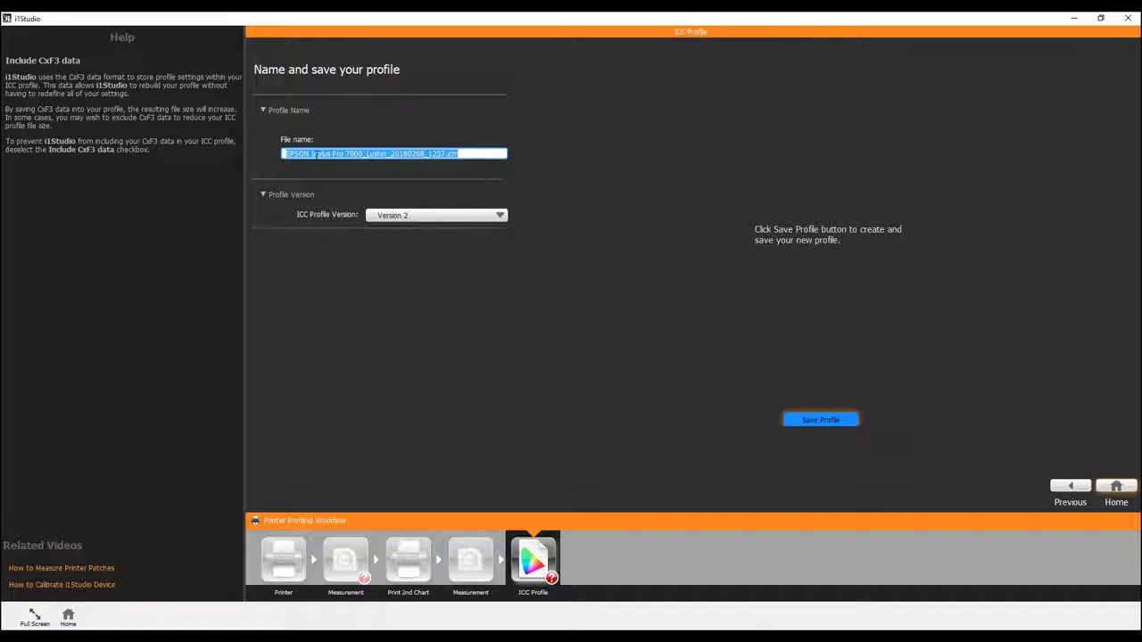
click(284, 154)
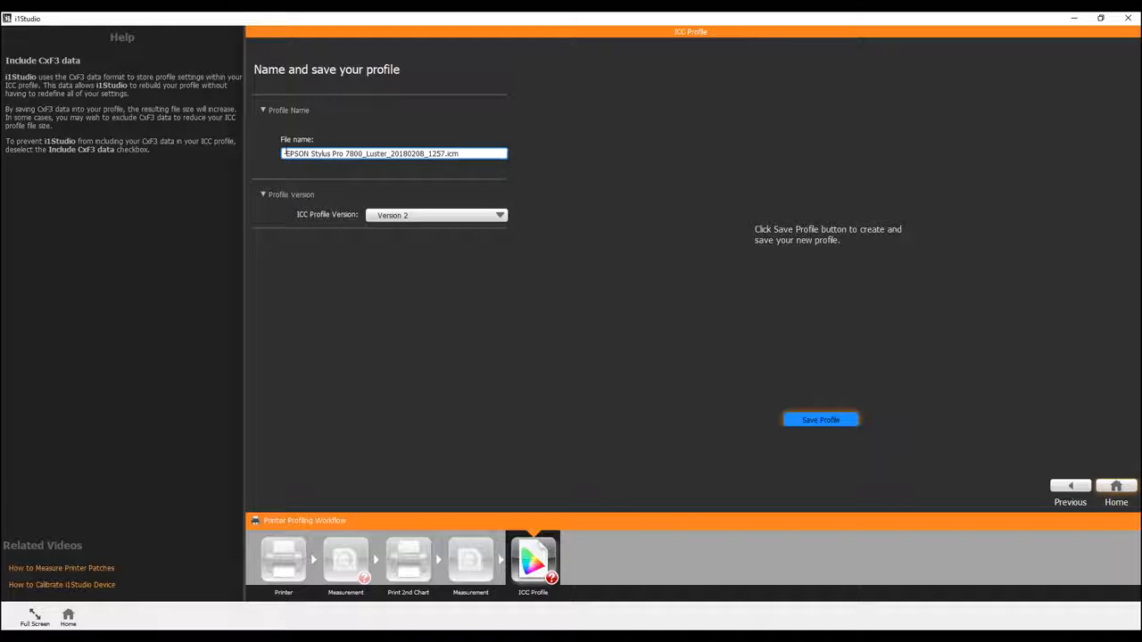
drag(284, 154, 390, 154)
click(366, 154)
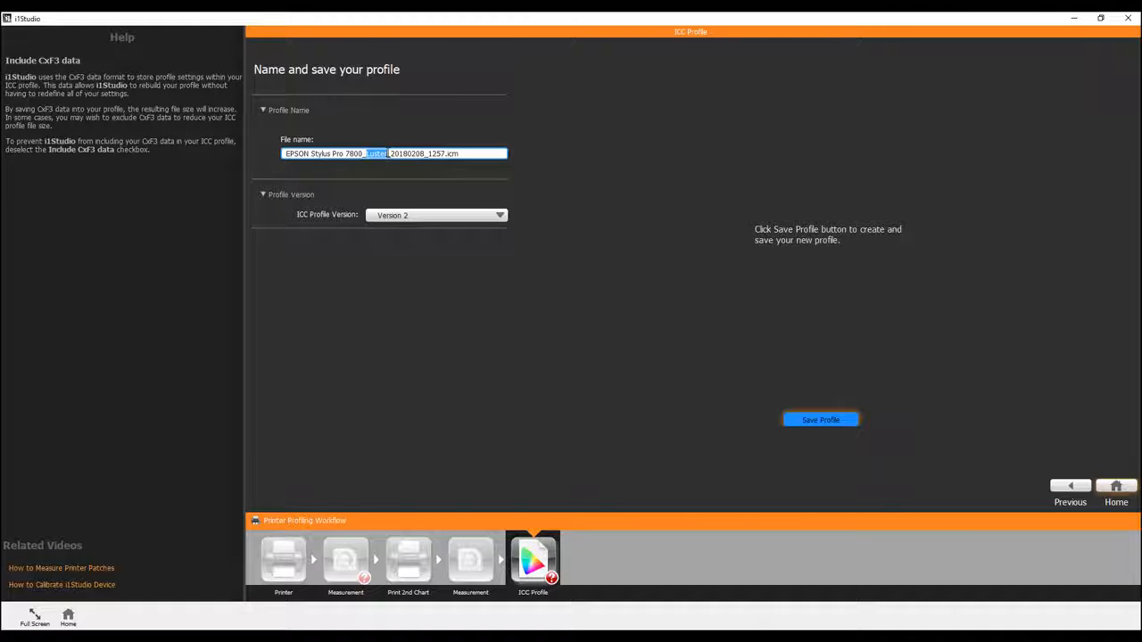
click(389, 154)
drag(389, 154, 446, 153)
click(446, 153)
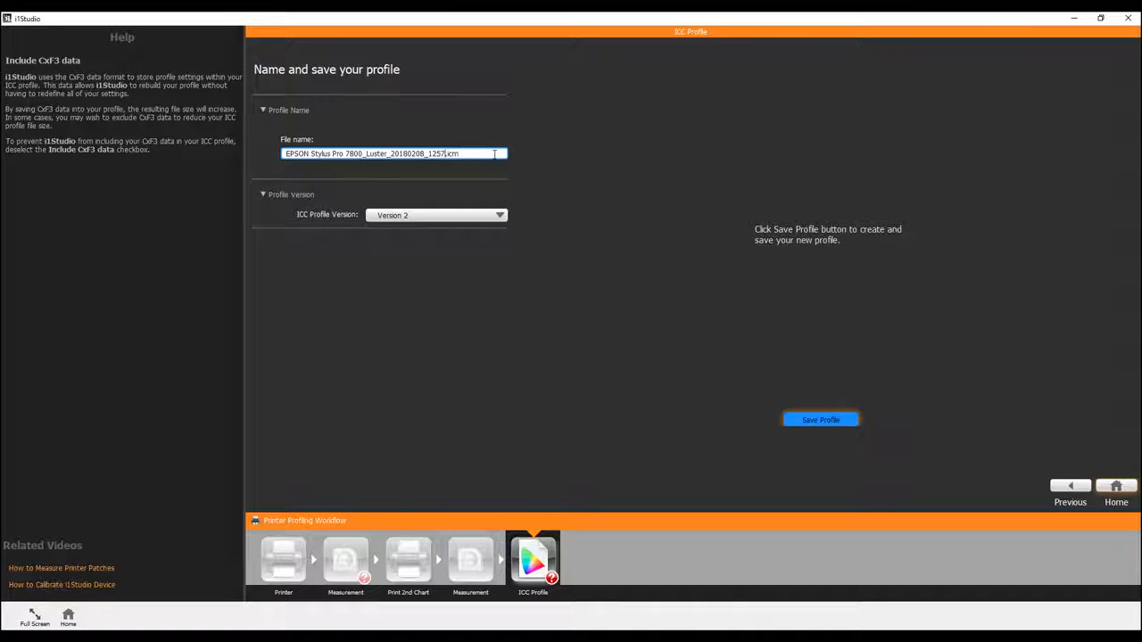
click(446, 153)
drag(446, 154, 467, 154)
click(467, 154)
Check the available ICC profile versions and select Version 2 for the printer profile.
mouse_move(289, 195)
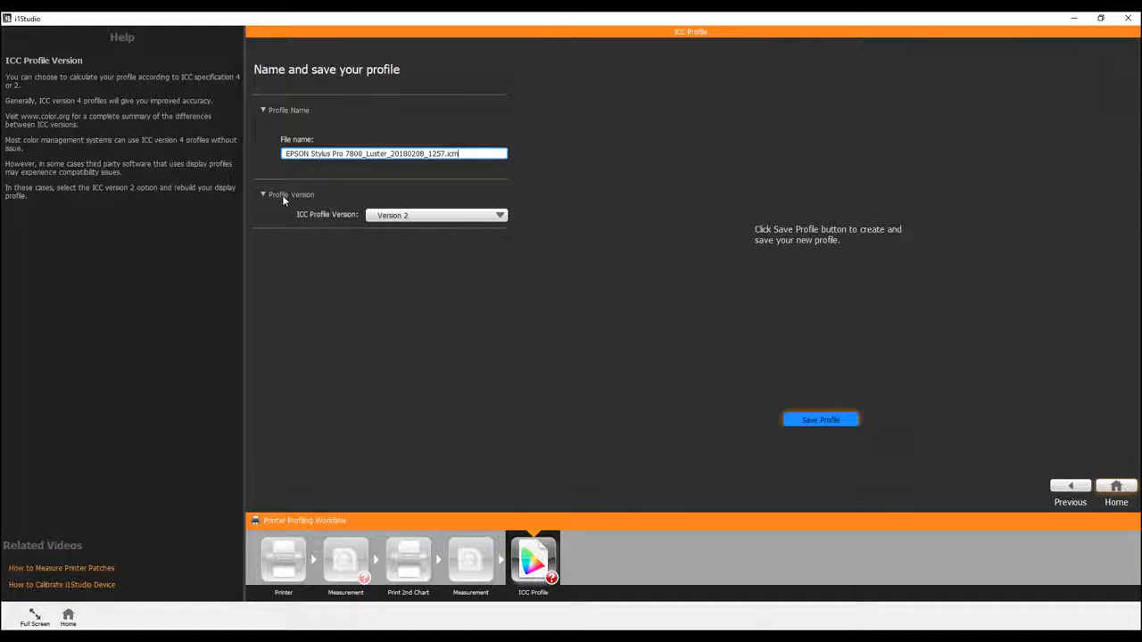
click(398, 217)
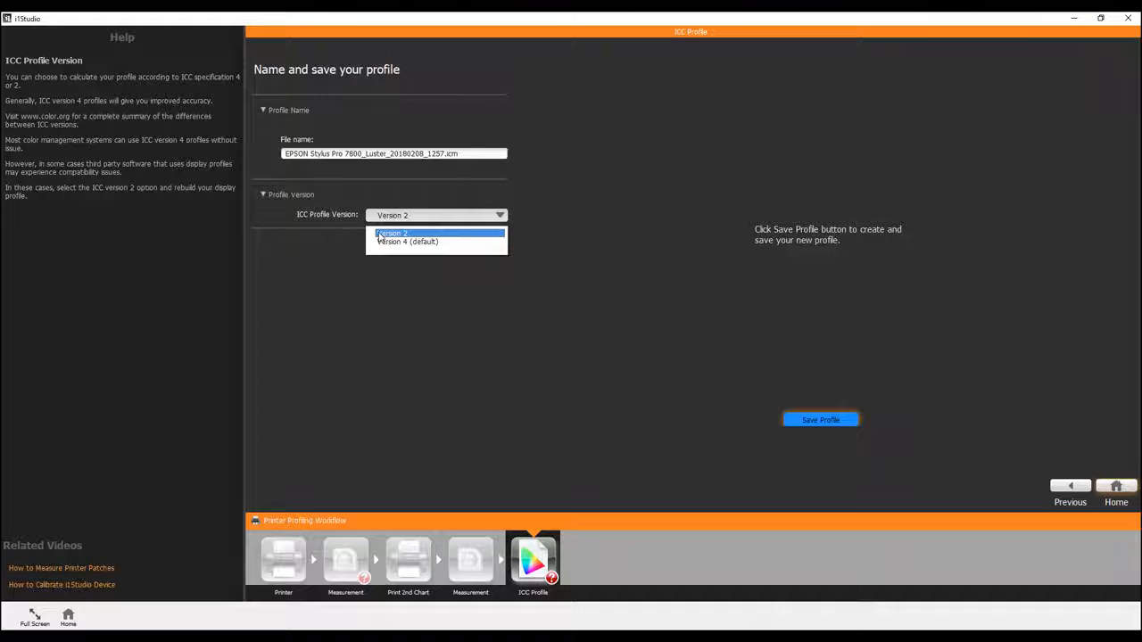
click(384, 233)
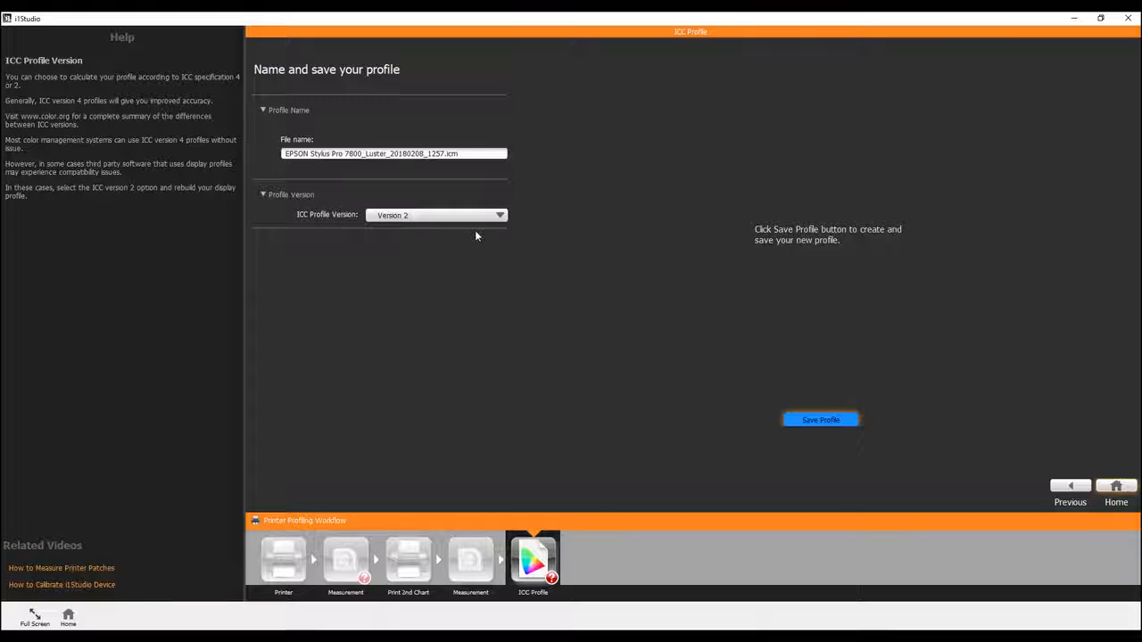
Create and save the profile as "EPSON Stylus Pro 7800_Luster_20180208_1257.icm", and return to the home screen.
click(816, 421)
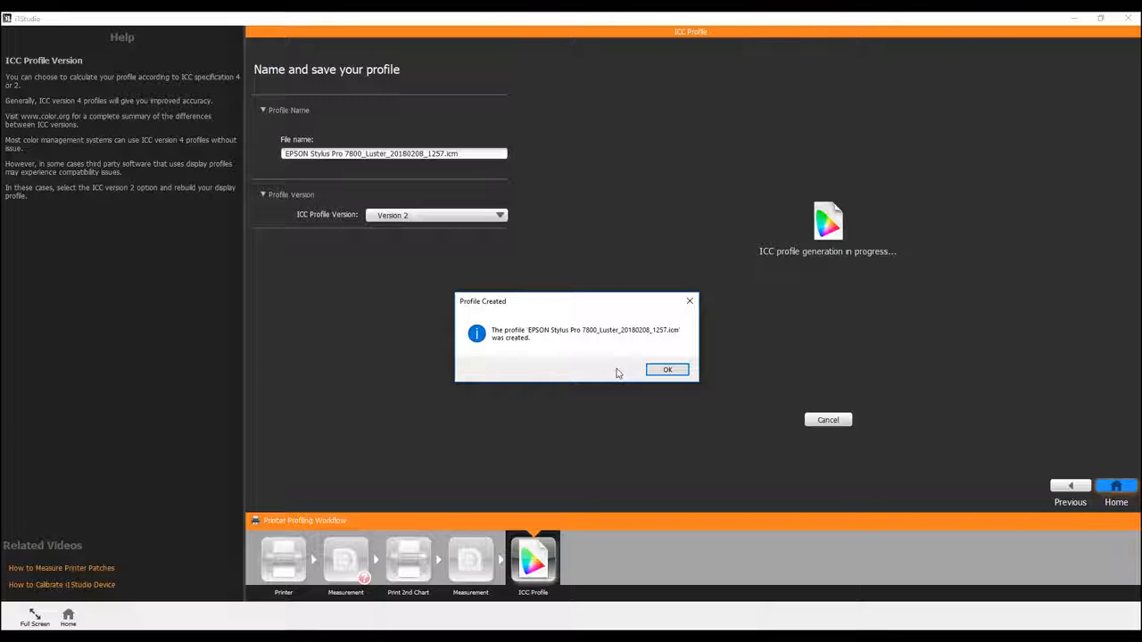
click(668, 371)
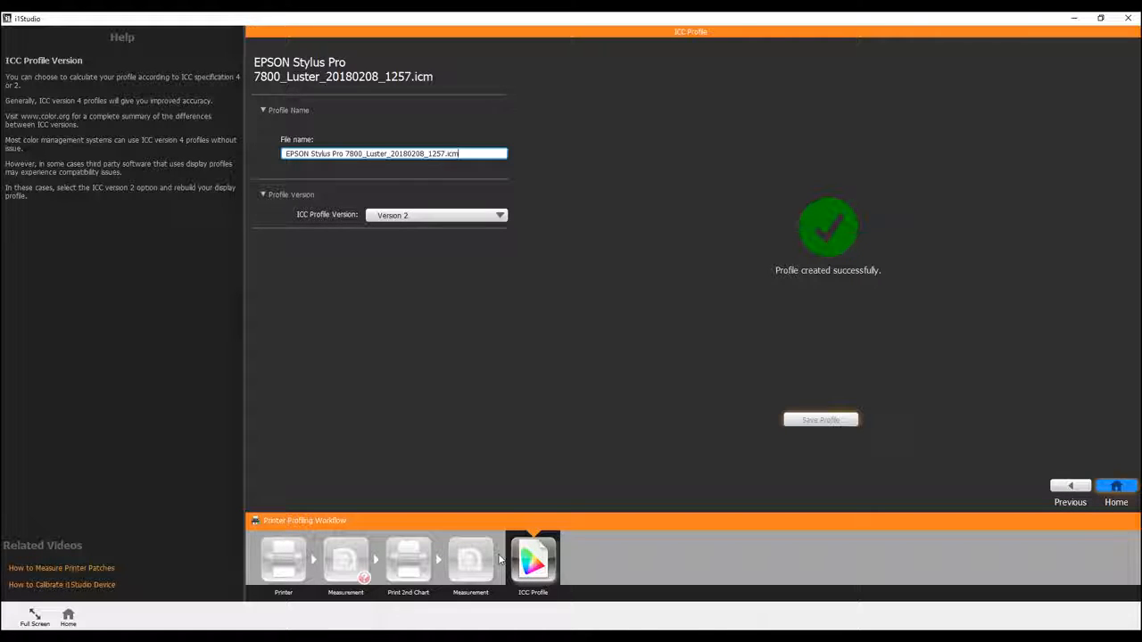
click(1114, 486)
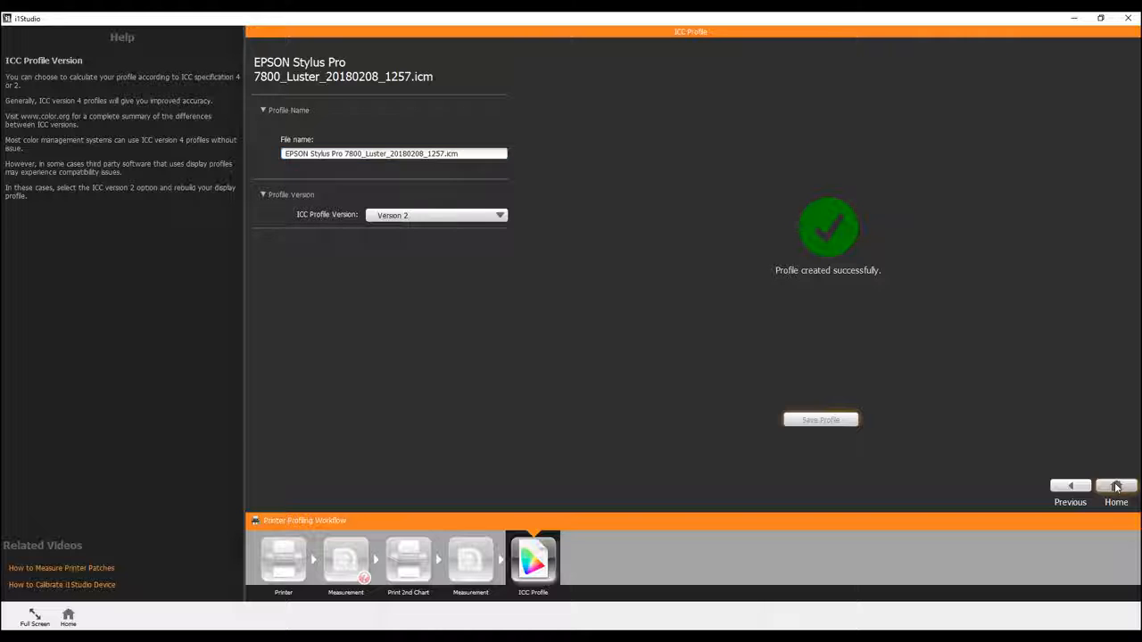